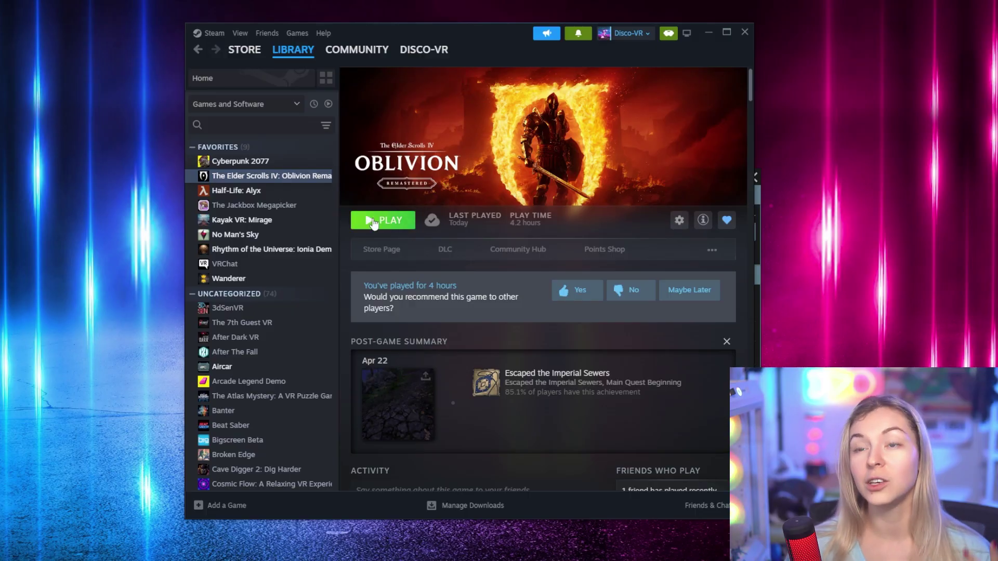
- Launch The Elder Scrolls IV: Oblivion Remastered from the Steam library and lower the overall Quality Level in its graphics options
{"action": "left_click", "coordinate": [374, 223]}
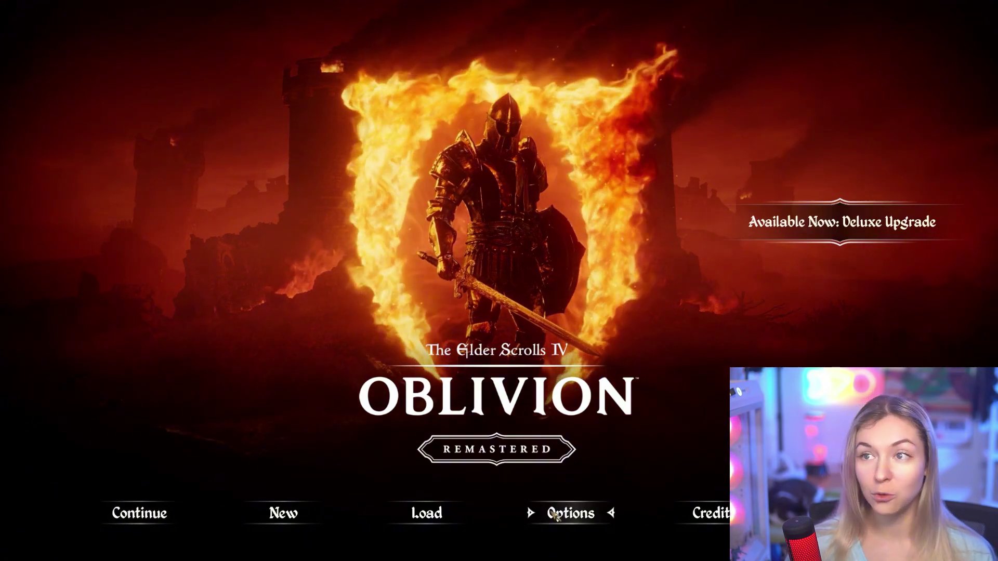
{"action": "left_click", "coordinate": [533, 494]}
{"action": "key", "text": "d"}
{"action": "key", "text": "d"}
{"action": "scroll", "coordinate": [538, 280], "scroll_direction": "down", "scroll_amount": 10}
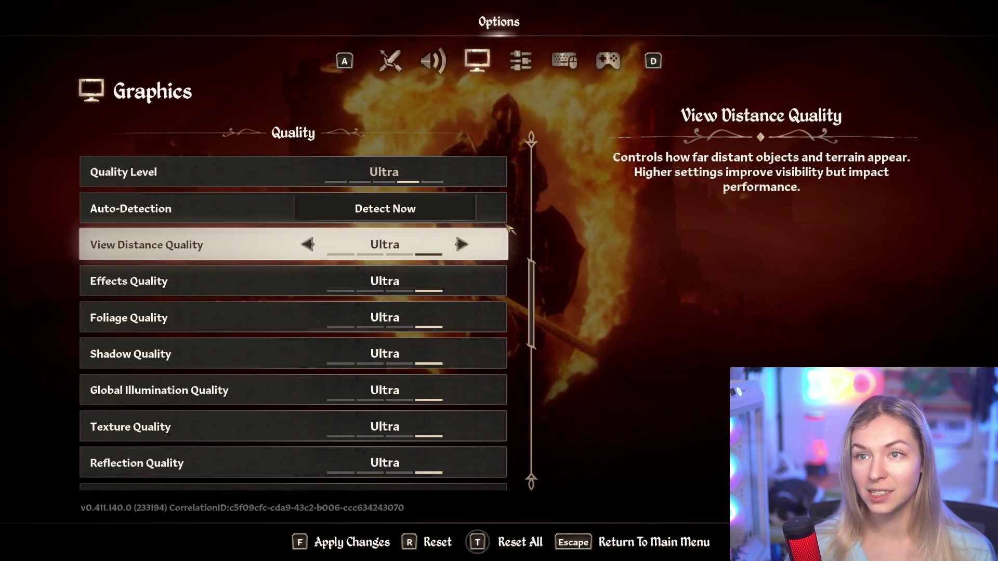
{"action": "left_click", "coordinate": [363, 182]}
{"action": "left_click", "coordinate": [363, 182]}
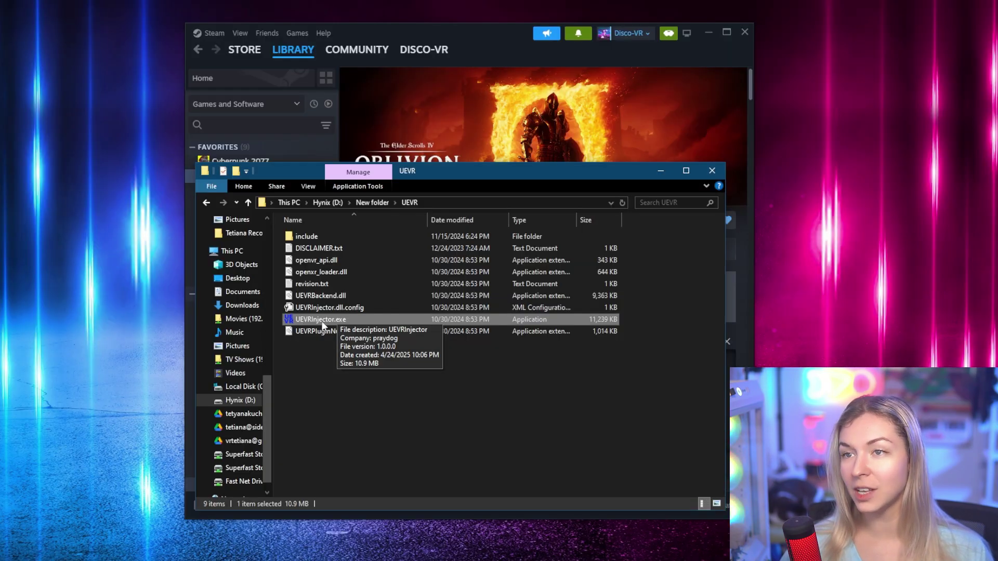
- Run UEVRInjector.exe as administrator and inject it into the OblivionRemastered-Win64-Shipping process
{"action": "right_click", "coordinate": [322, 324]}
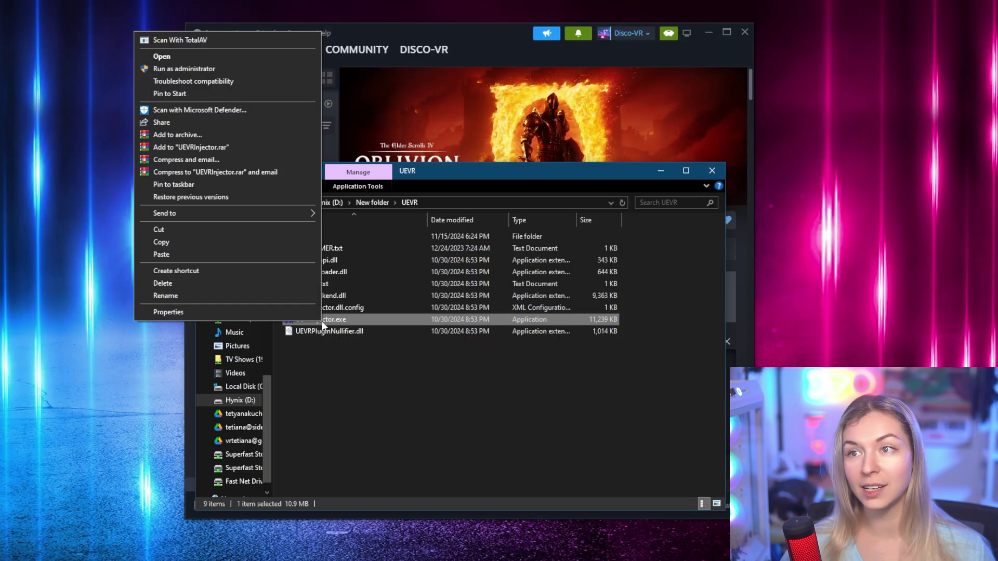
{"action": "left_click", "coordinate": [196, 68]}
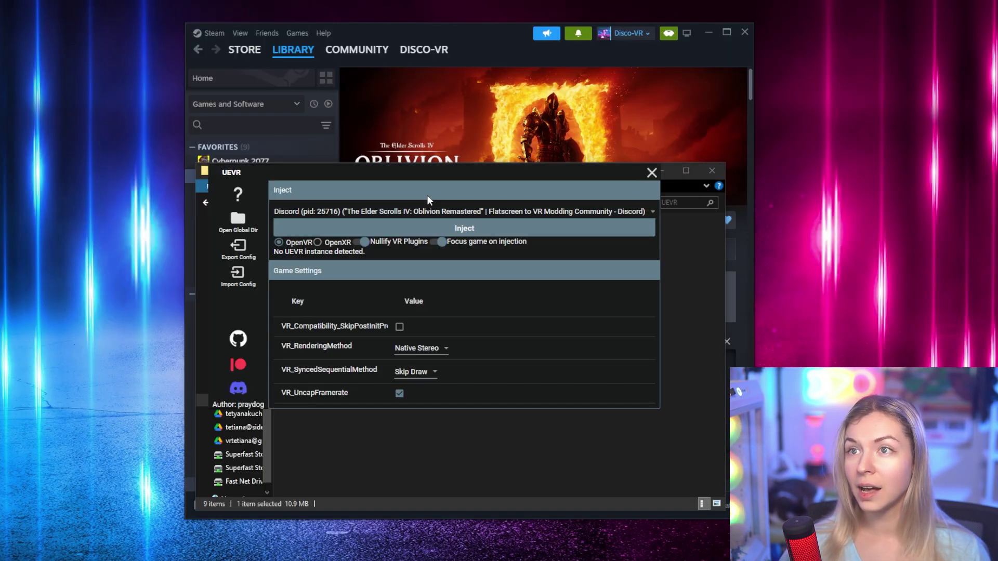
{"action": "left_click", "coordinate": [422, 209]}
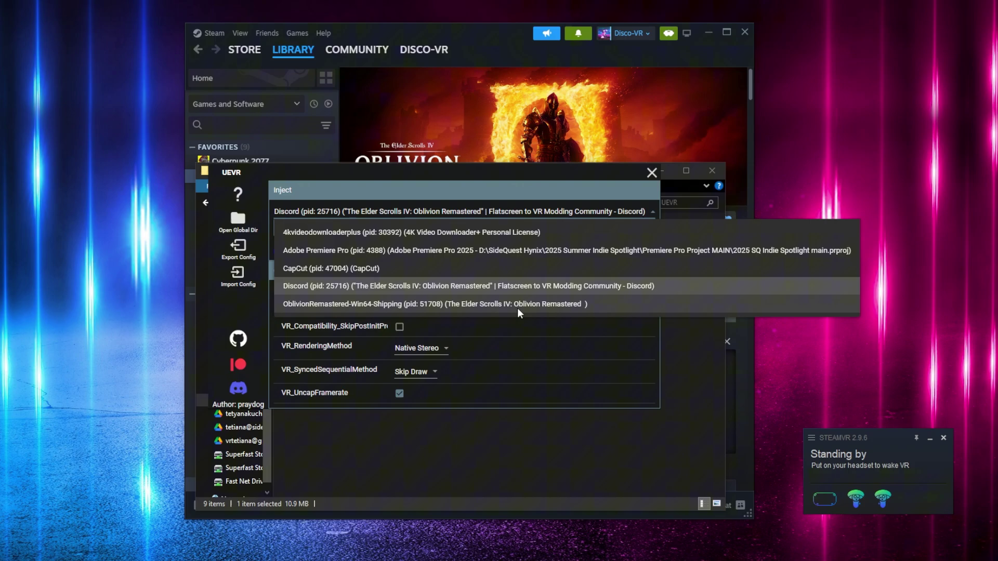
{"action": "left_click", "coordinate": [449, 305]}
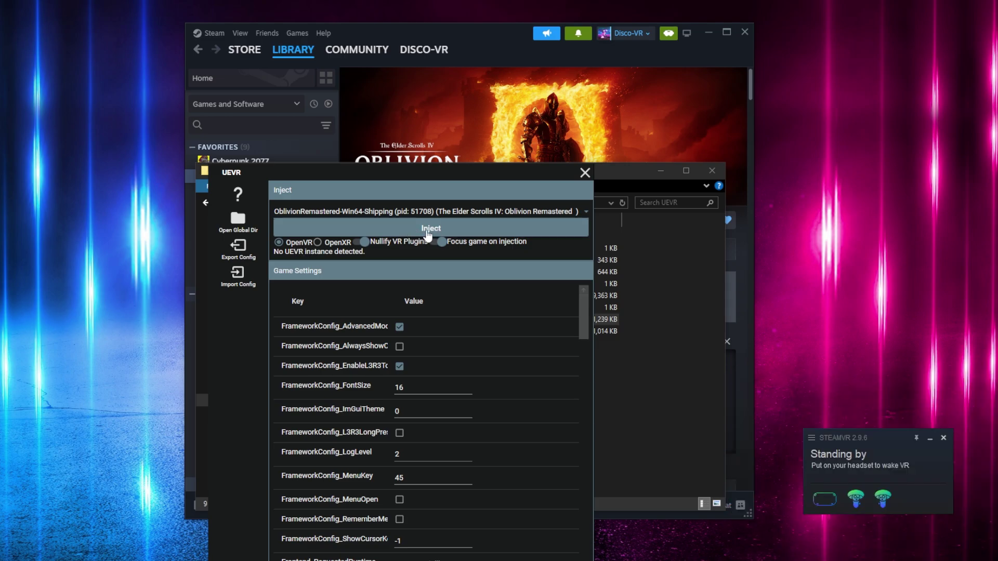
{"action": "left_click", "coordinate": [421, 232]}
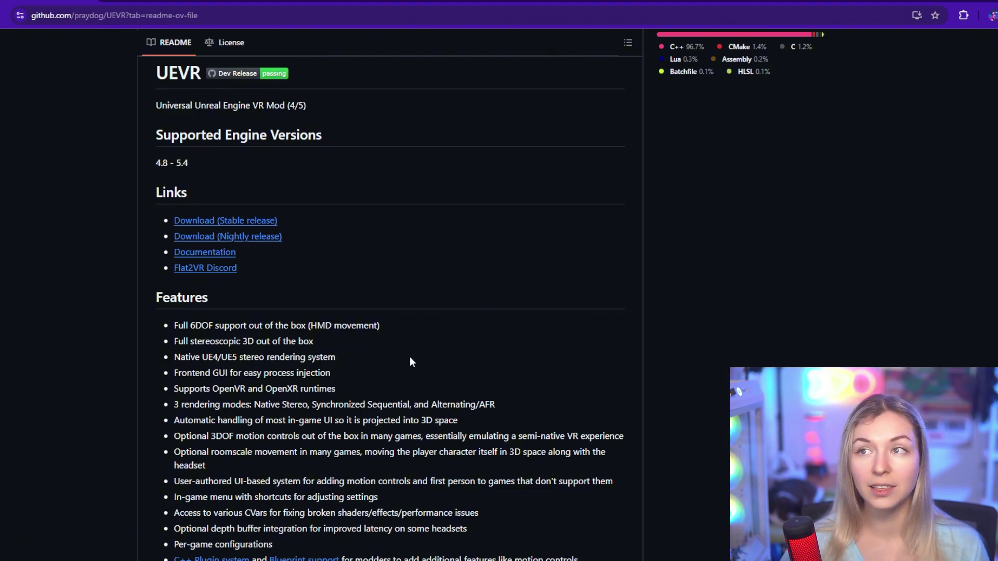
- Examine the UEVR nightly release page on GitHub, and the install notes and attached archives in Discord's Oblivion Remastered profile post
{"action": "left_click", "coordinate": [270, 239]}
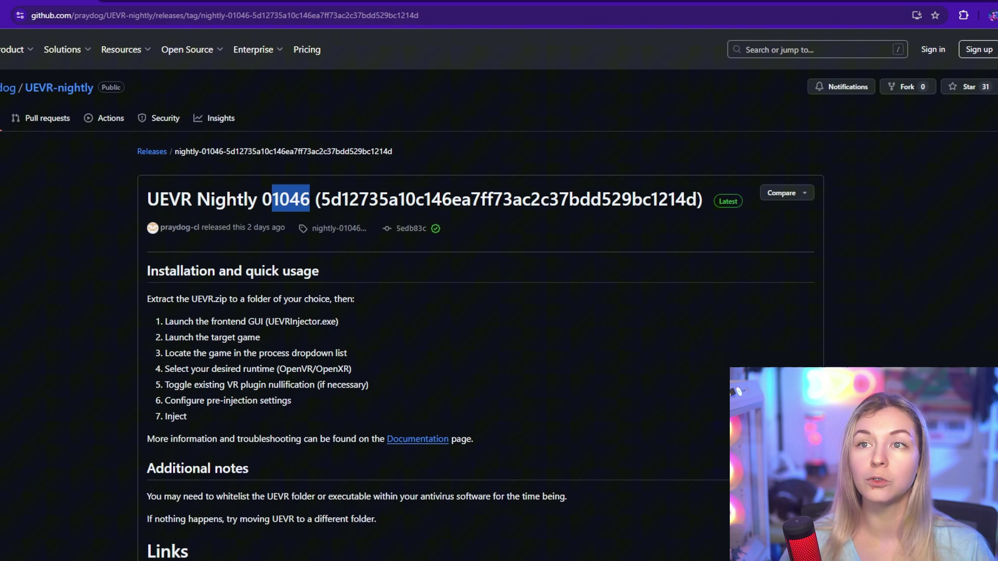
{"action": "scroll", "coordinate": [307, 340], "scroll_direction": "down", "scroll_amount": 5}
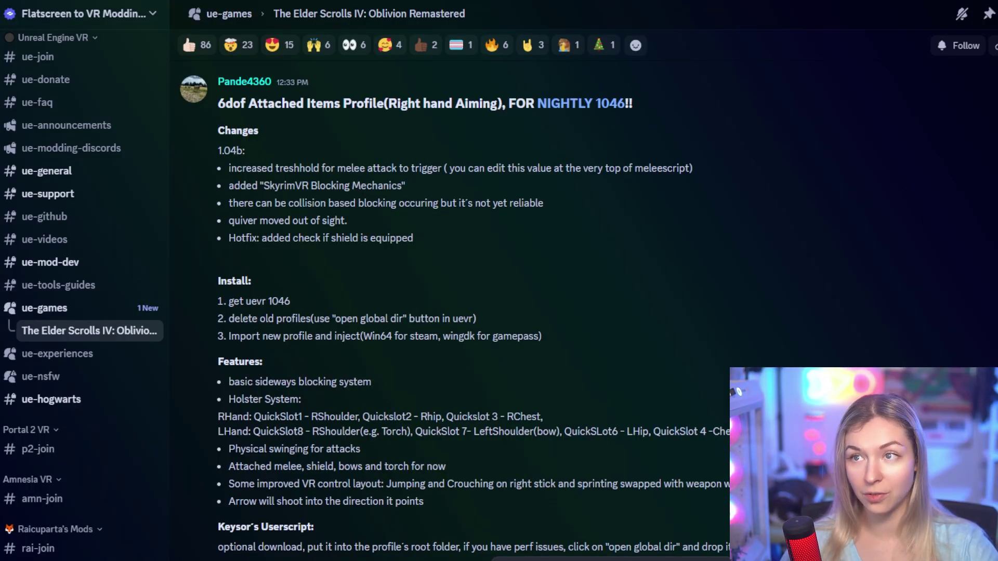
{"action": "scroll", "coordinate": [456, 307], "scroll_direction": "down", "scroll_amount": 4}
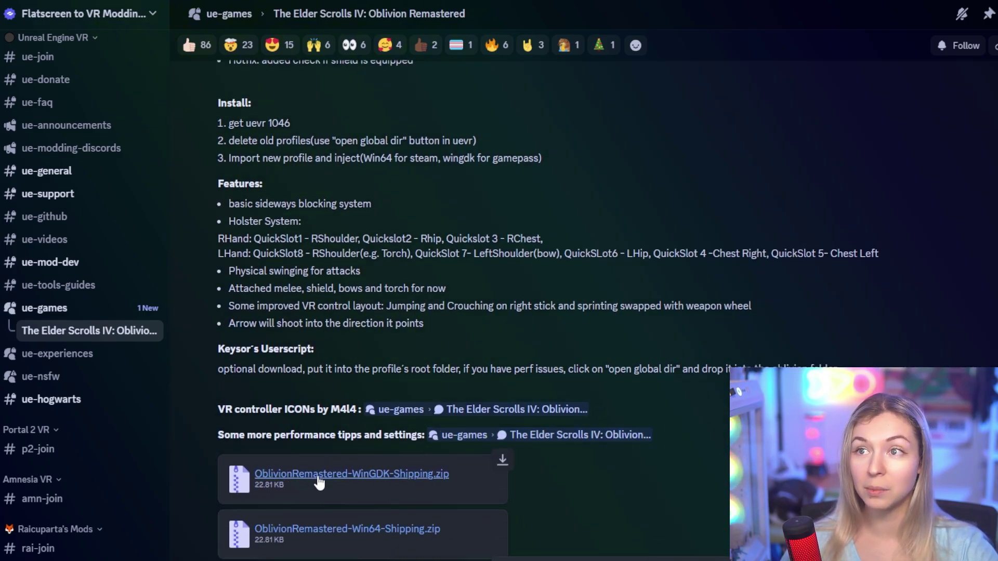
{"action": "scroll", "coordinate": [380, 311], "scroll_direction": "up", "scroll_amount": 1}
{"action": "left_click_drag", "start_coordinate": [363, 174], "coordinate": [386, 176]}
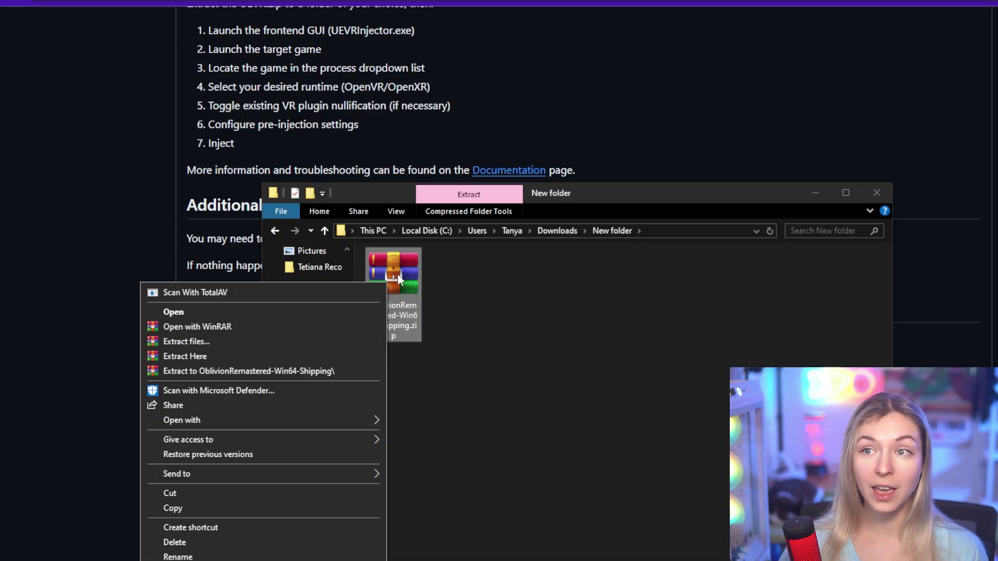
- Extract the OblivionRemastered-Win64-Shipping archive into its own folder and open UEVR's global directory beside it
{"action": "left_click", "coordinate": [291, 370]}
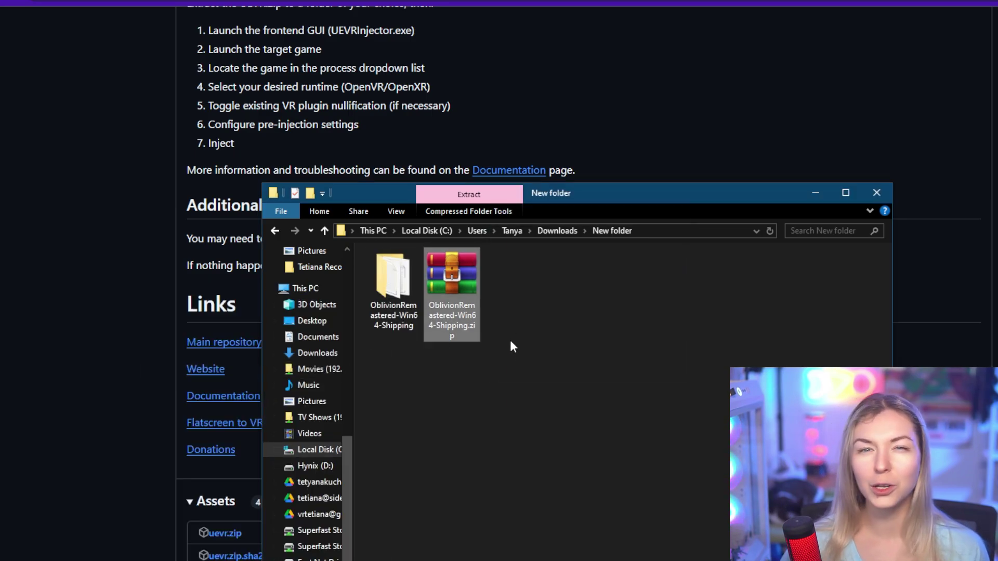
{"action": "left_click_drag", "start_coordinate": [816, 408], "coordinate": [583, 192]}
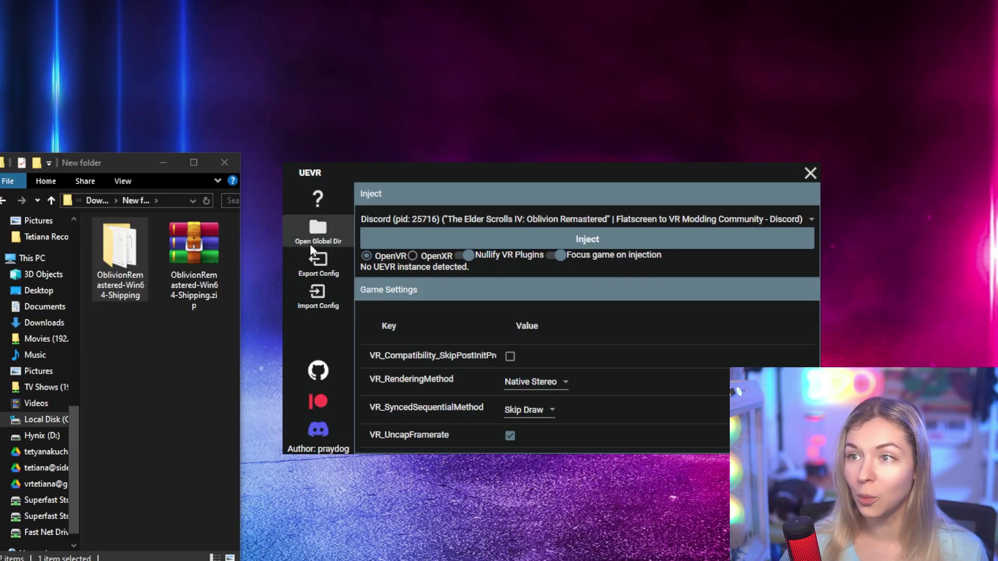
{"action": "left_click", "coordinate": [319, 233]}
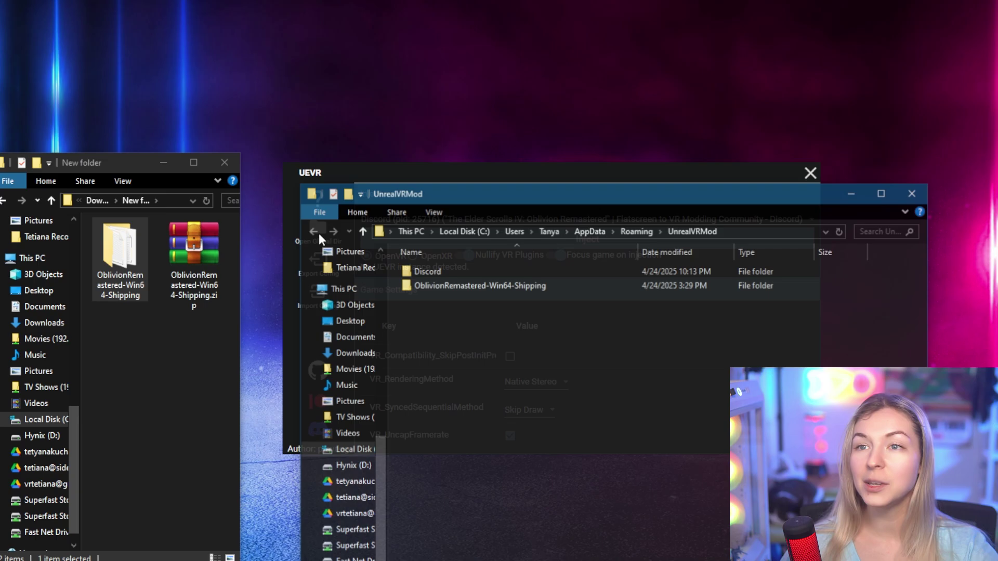
{"action": "left_click_drag", "start_coordinate": [441, 198], "coordinate": [422, 179]}
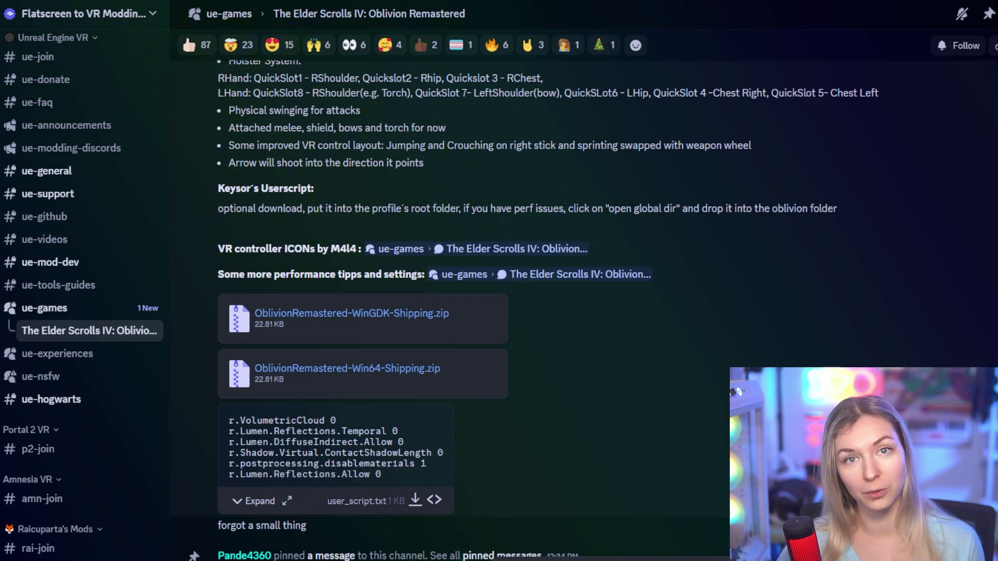
- Expand the user_script.txt attachment in the Discord profile post and examine its console commands
{"action": "left_click", "coordinate": [261, 501]}
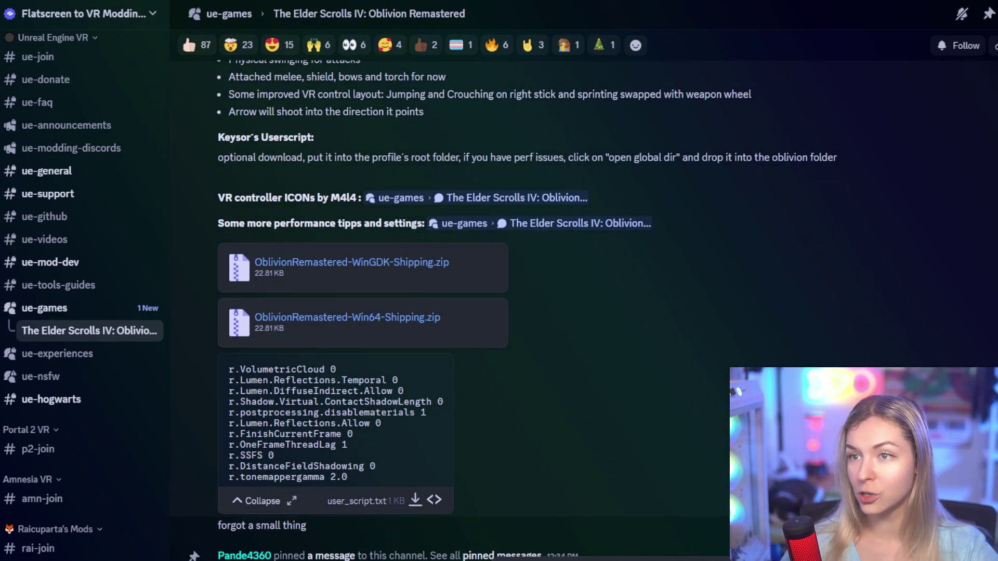
{"action": "left_click_drag", "start_coordinate": [240, 380], "coordinate": [342, 467]}
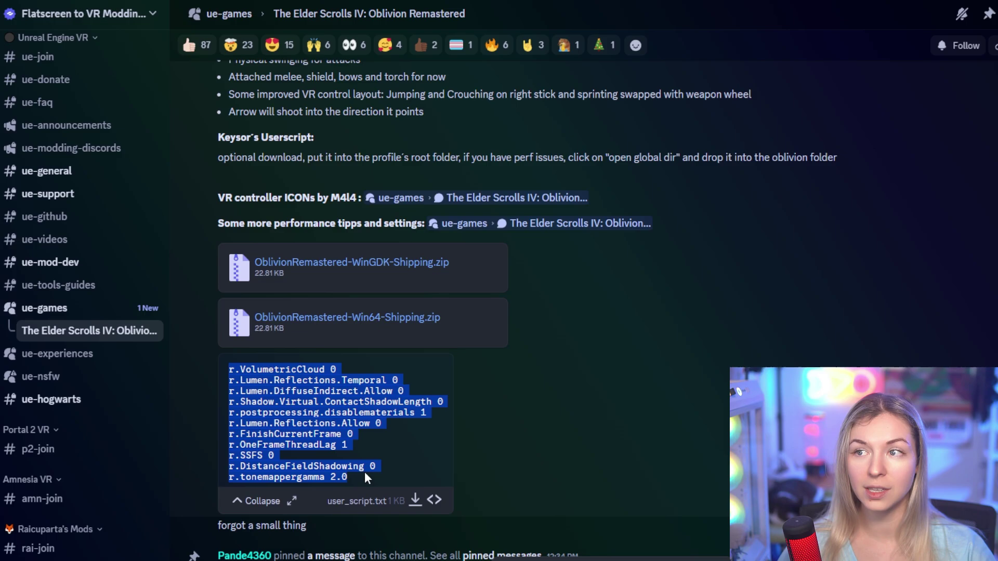
{"action": "left_click", "coordinate": [393, 432]}
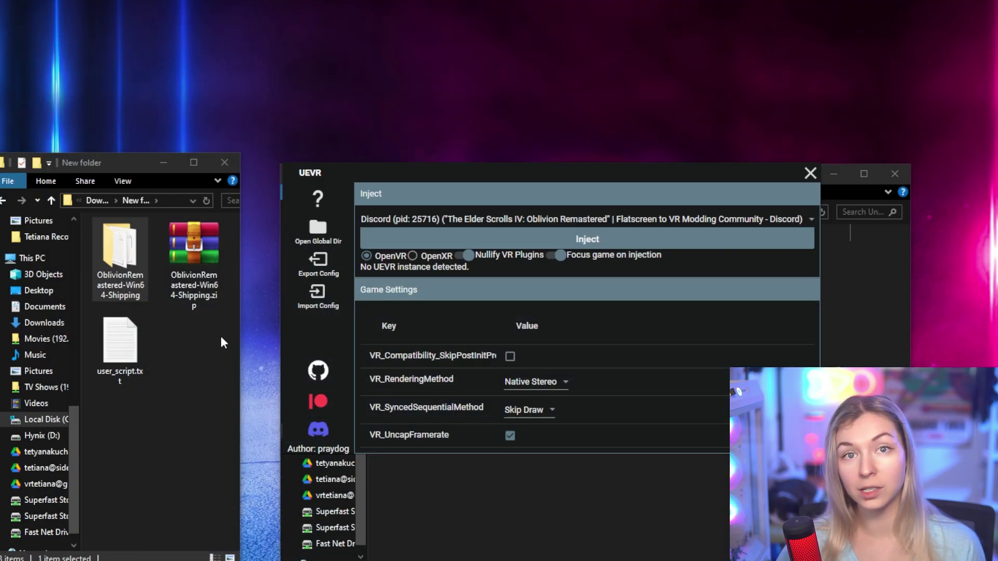
- Move user_script.txt into the OblivionRemastered-Win64-Shipping profile folder inside UEVR's global directory
{"action": "left_click", "coordinate": [121, 355]}
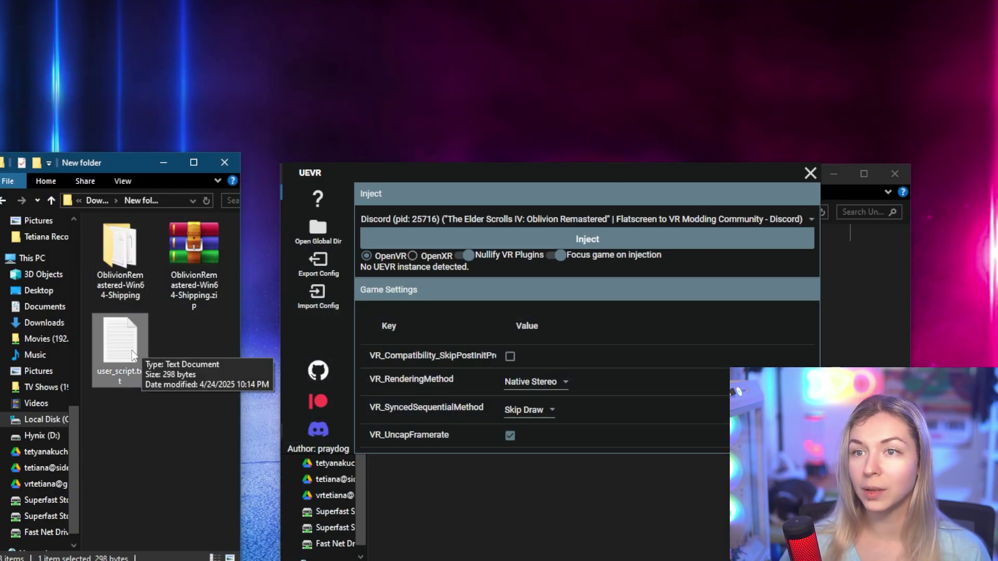
{"action": "left_click", "coordinate": [314, 237]}
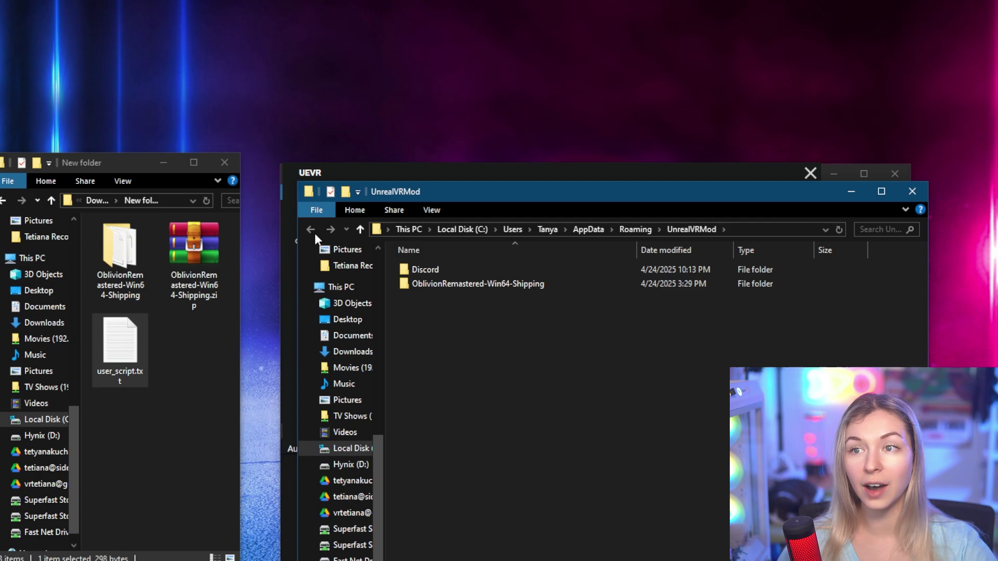
{"action": "left_click", "coordinate": [436, 288]}
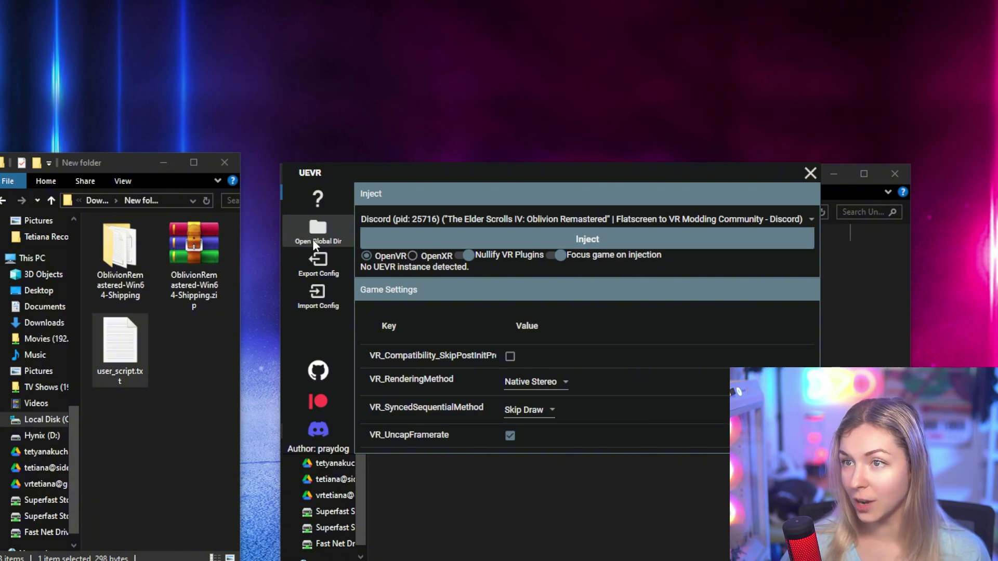
{"action": "left_click", "coordinate": [313, 239]}
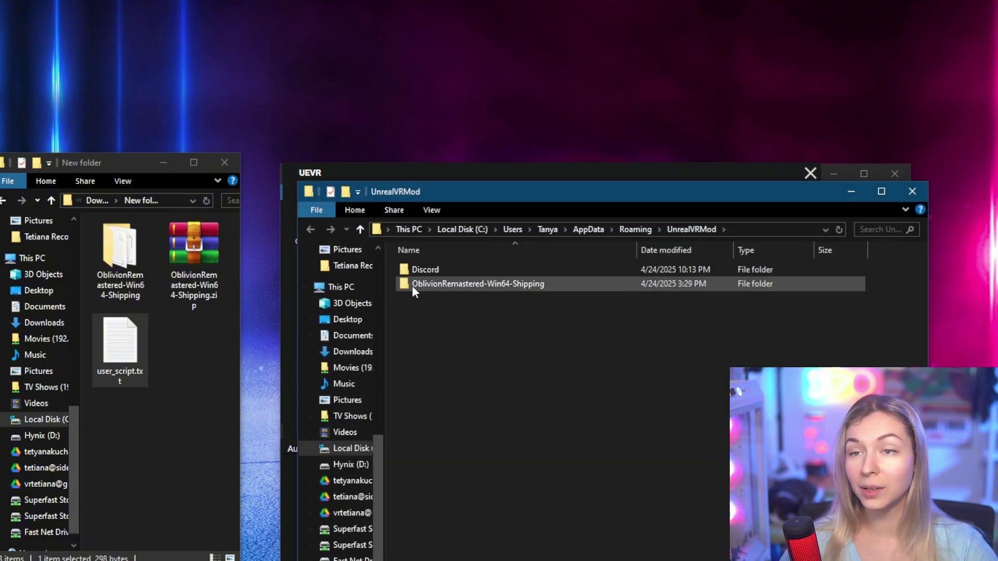
{"action": "left_click", "coordinate": [435, 286]}
{"action": "double_click", "coordinate": [435, 285]}
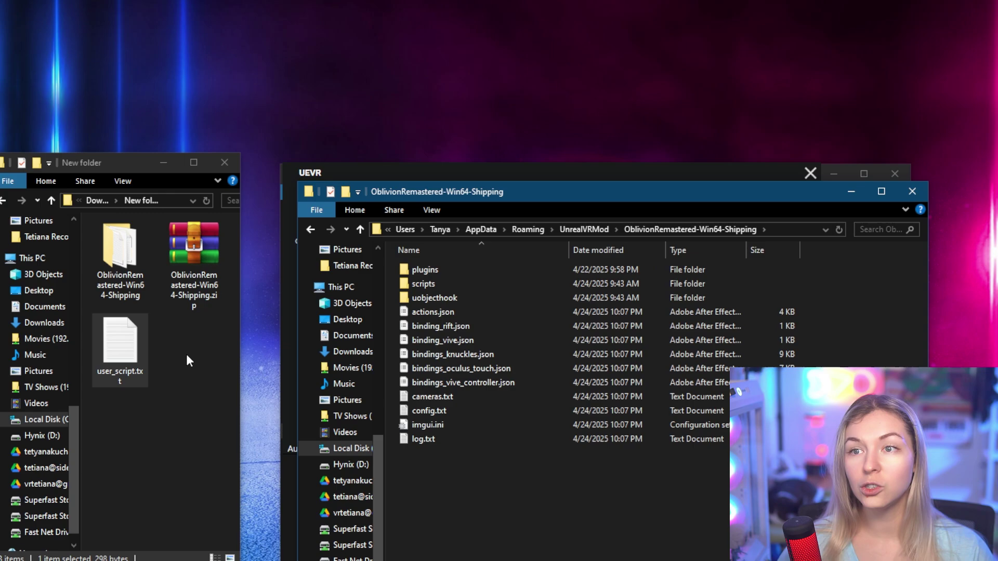
{"action": "left_click", "coordinate": [108, 341]}
{"action": "left_click_drag", "start_coordinate": [119, 348], "coordinate": [485, 504]}
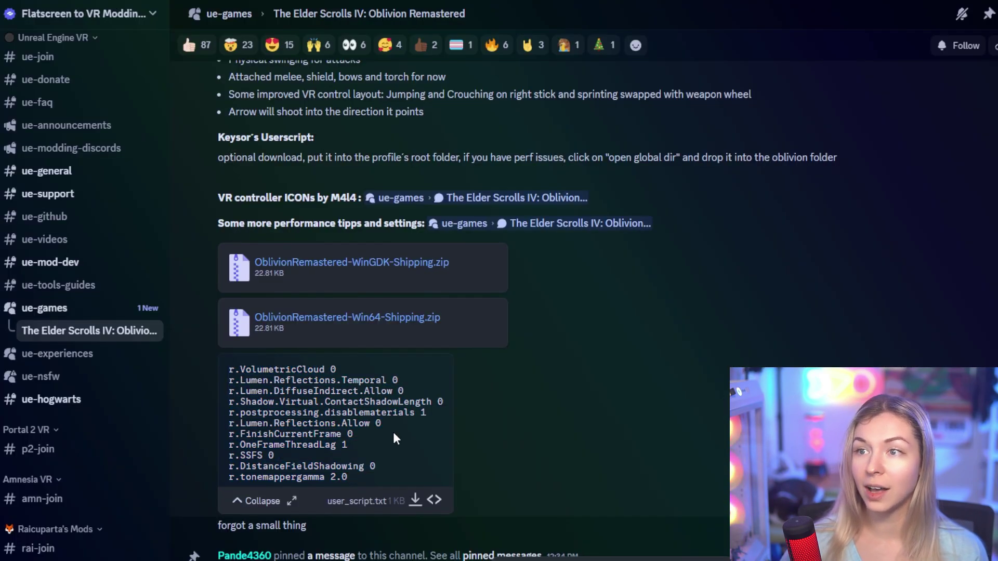
- Download user_script.txt from the Discord profile post and open the UEVR nightly release from the GitHub readme
{"action": "left_click", "coordinate": [415, 501]}
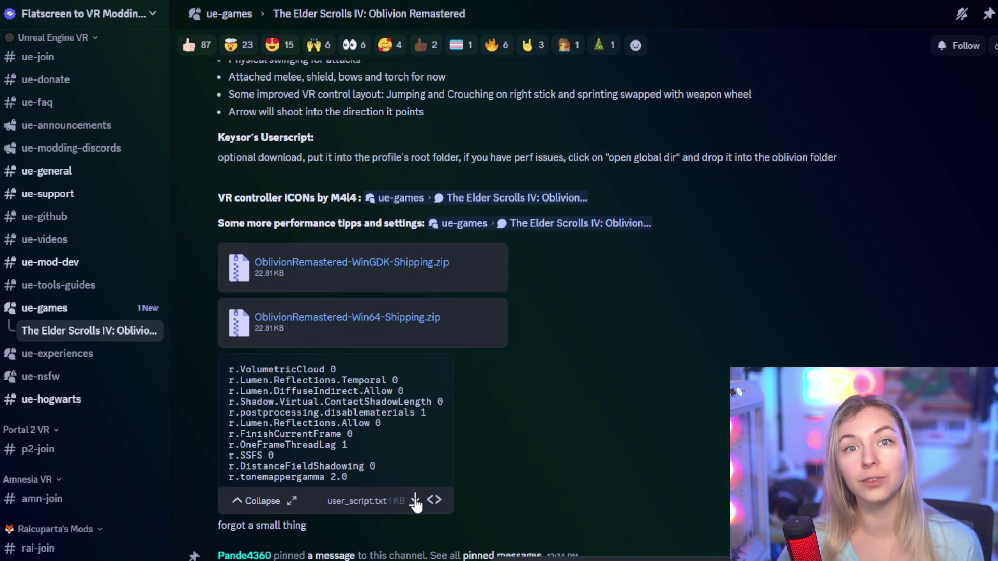
{"action": "scroll", "coordinate": [416, 556], "scroll_direction": "up", "scroll_amount": 4}
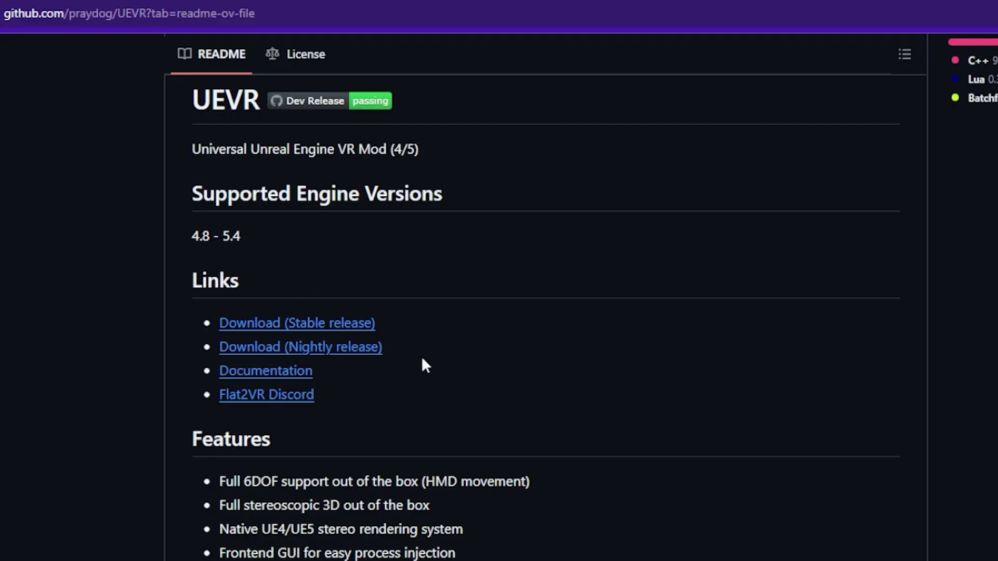
{"action": "left_click", "coordinate": [324, 353]}
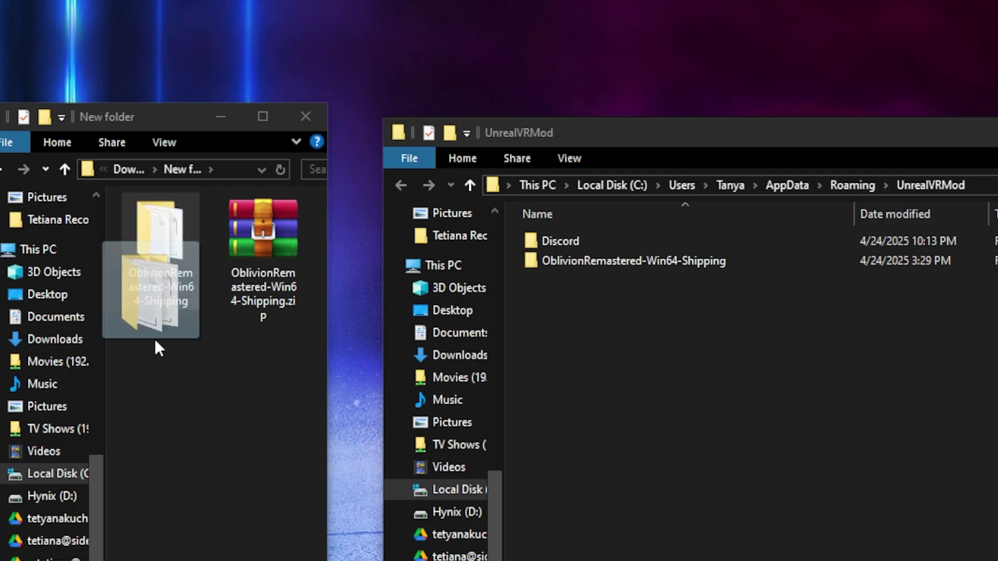
- Copy the extracted OblivionRemastered-Win64-Shipping folder into the UnrealVRMod folder and inject UEVR into the running game
{"action": "left_click_drag", "start_coordinate": [155, 345], "coordinate": [659, 389]}
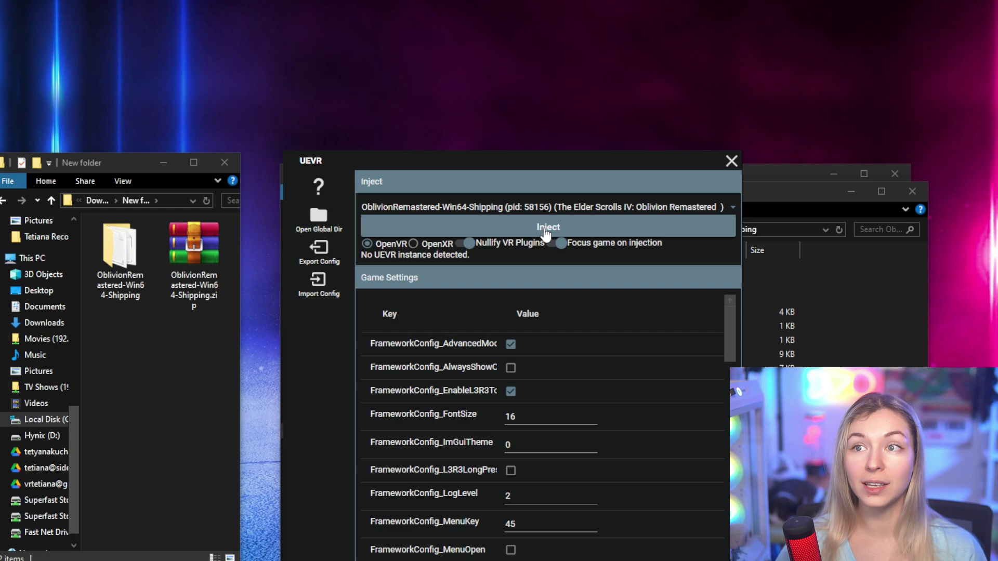
{"action": "left_click", "coordinate": [545, 232]}
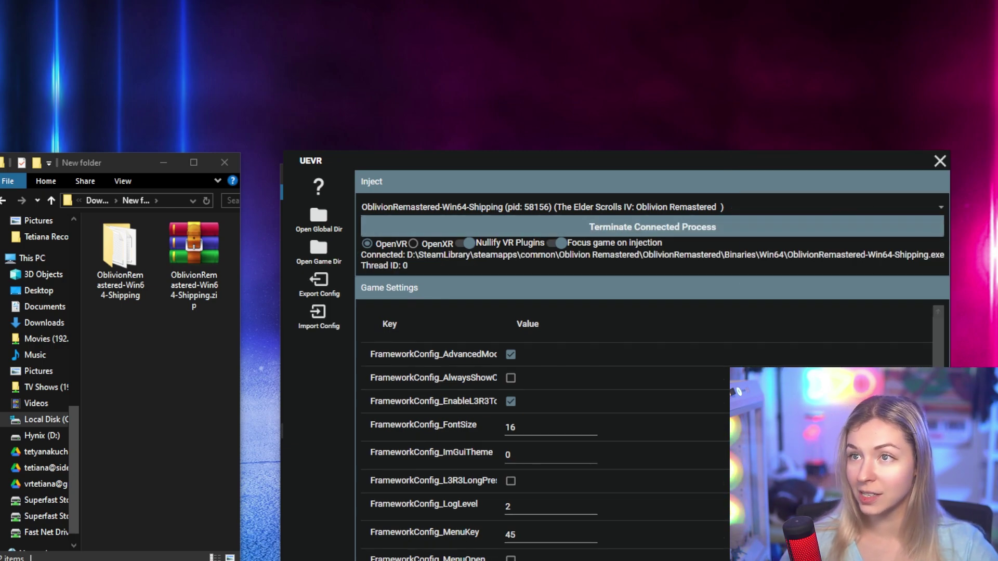